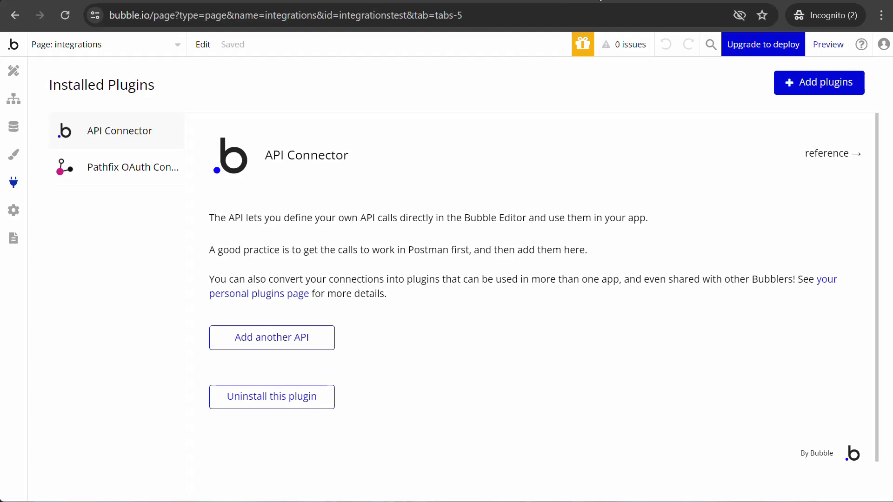
Step: Switch to the Pathfix documentation tab showing the No-code Plugins page
click(646, 1)
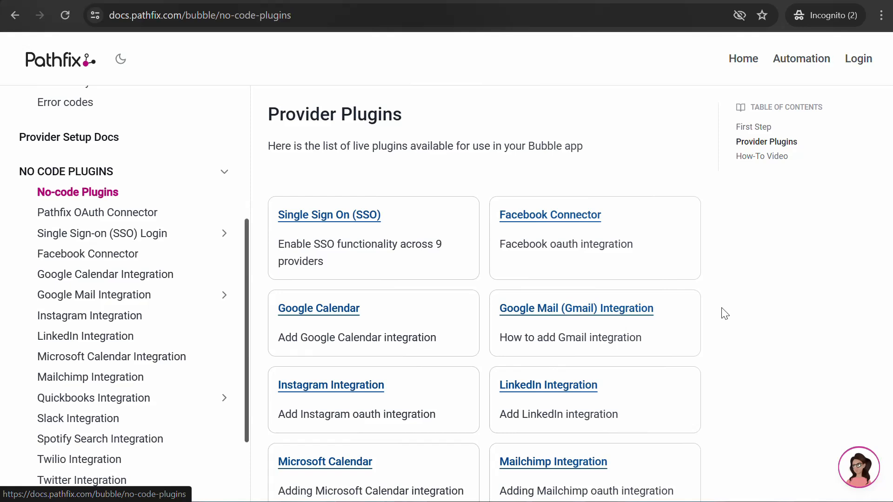
Step: Move from the docs through the Bubble tab to the Pathfix home dashboard
click(389, 4)
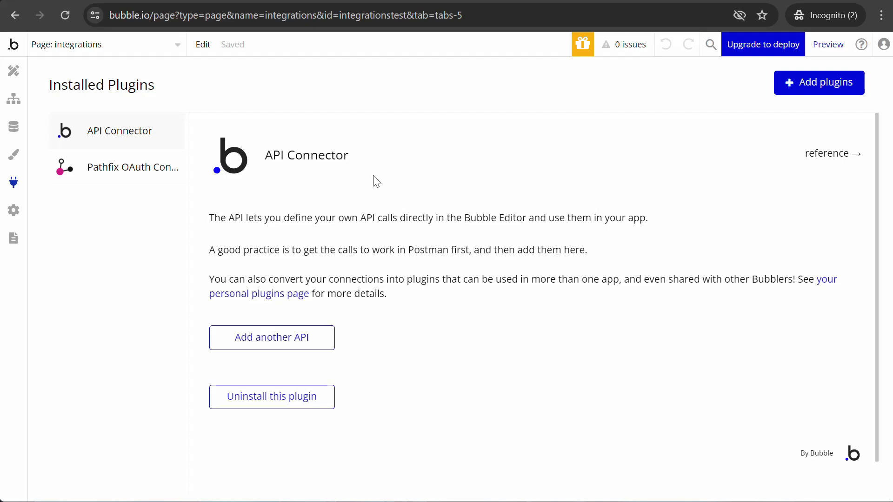
click(93, 2)
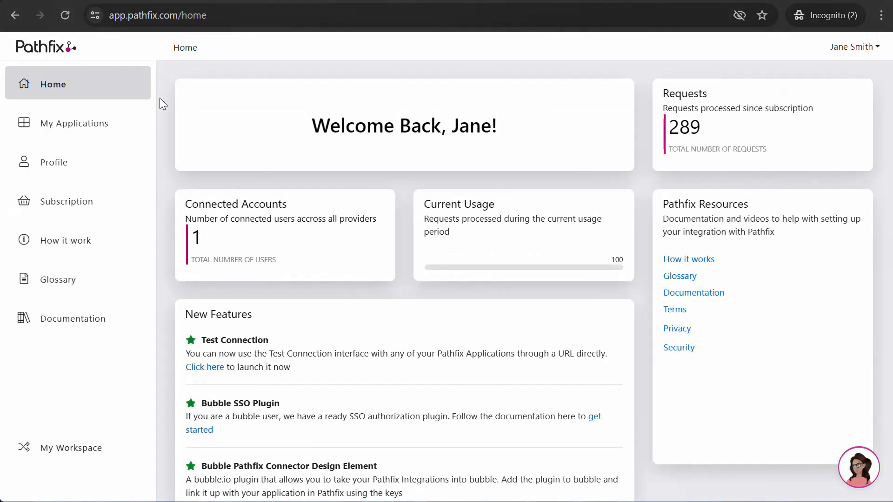
Step: Open the AppDemo Google Calendar connection tester and reconnect the Google account
click(115, 120)
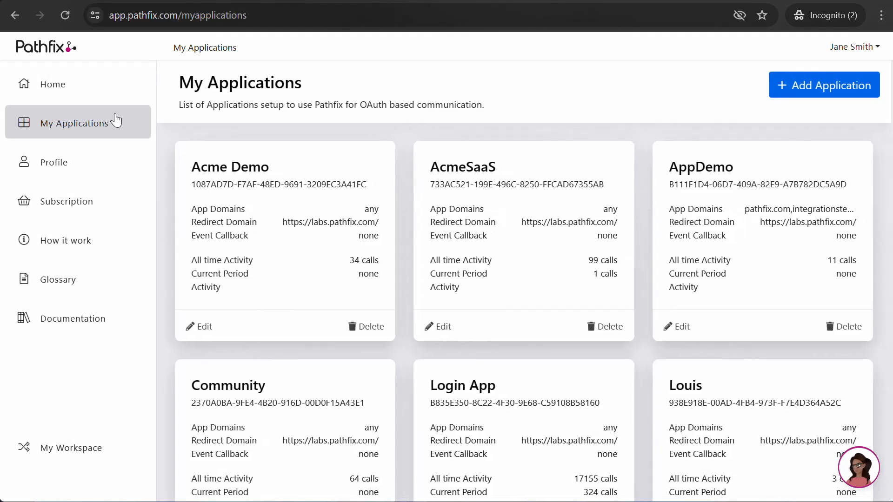
click(757, 166)
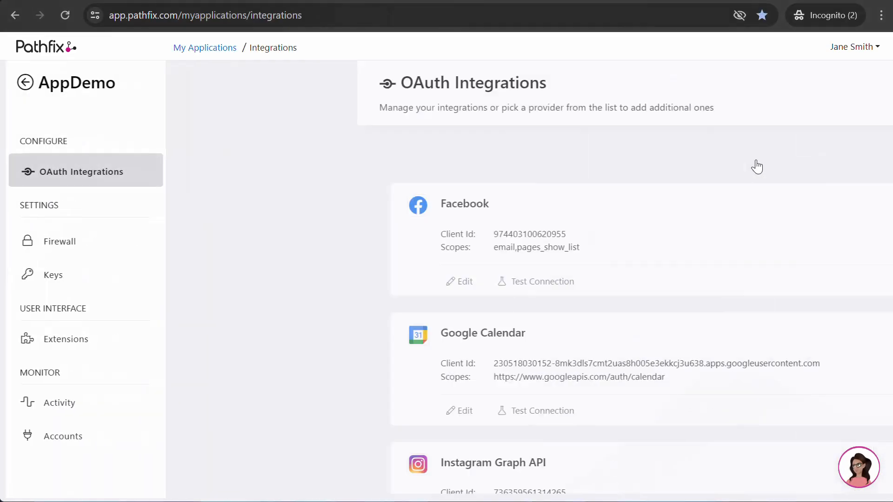
click(351, 416)
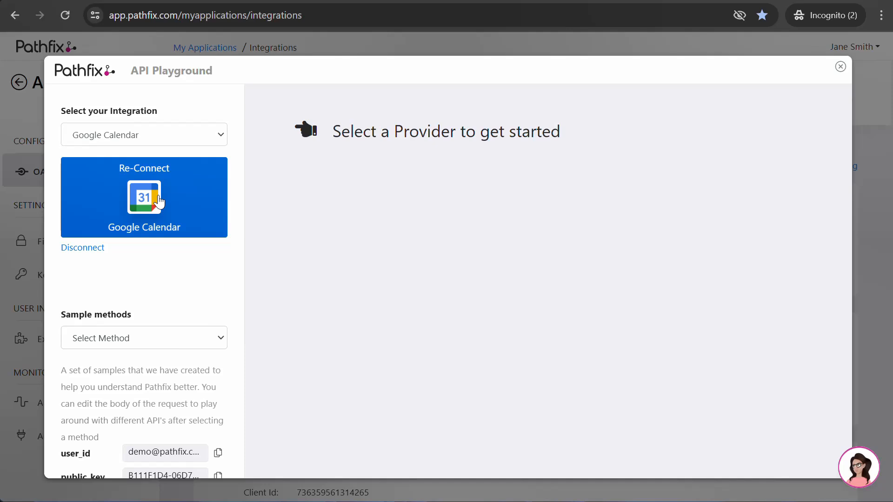
click(189, 205)
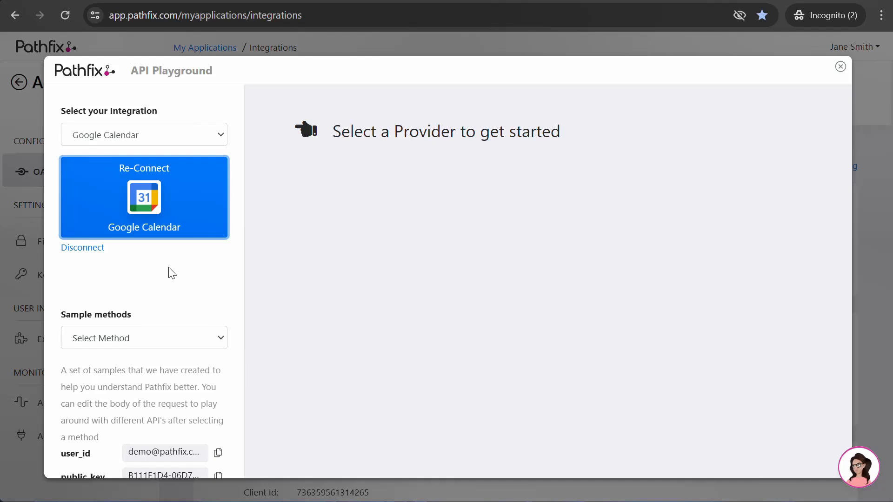
Step: Send the User - Settings sample request, then select the Google API URL and GET in the response
click(168, 336)
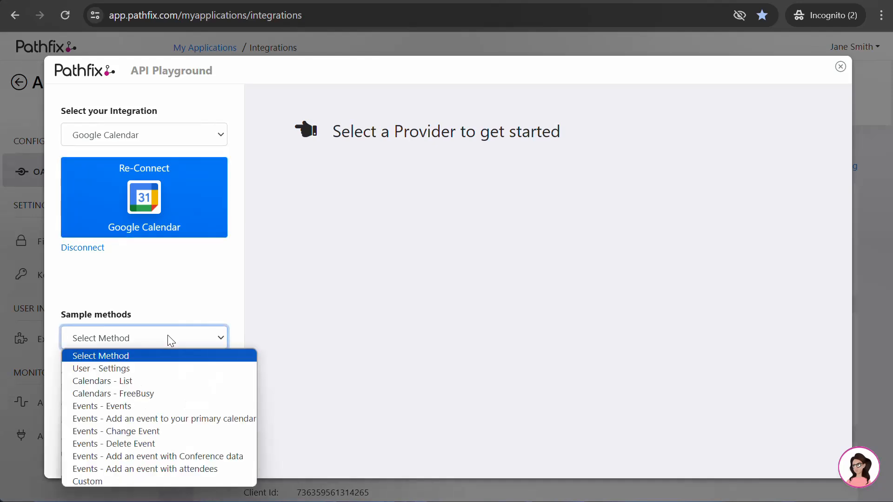
click(172, 369)
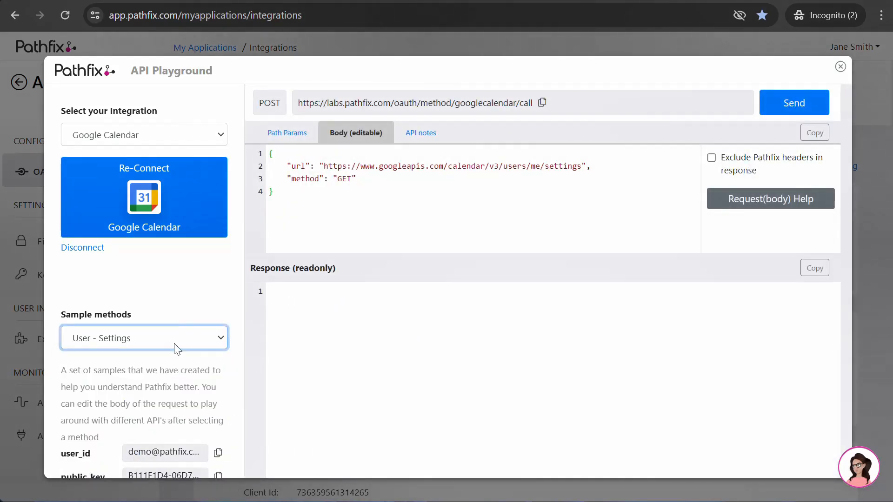
click(793, 103)
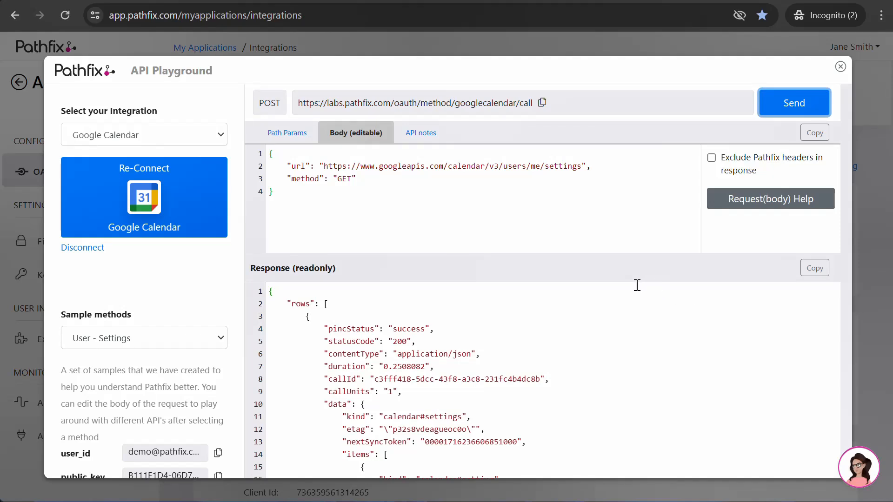
drag(325, 166, 580, 168)
double_click(345, 178)
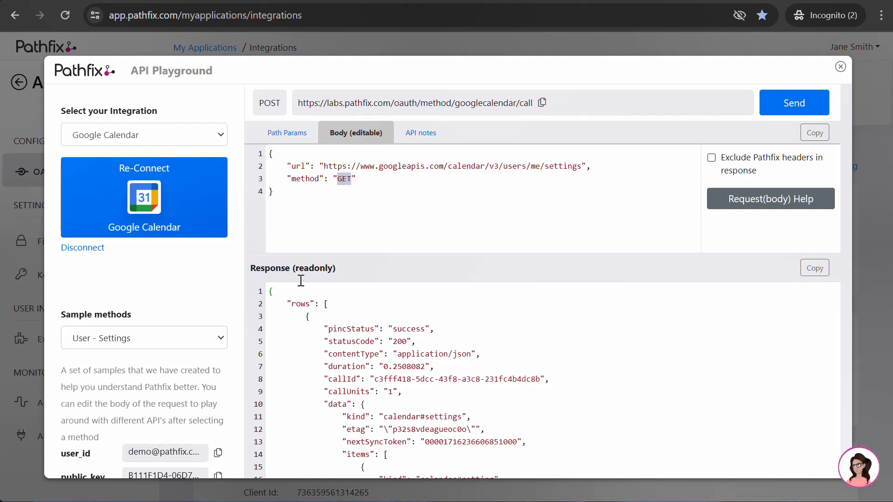
Step: Send the Calendars - List sample request and scroll through the returned calendar list
click(201, 344)
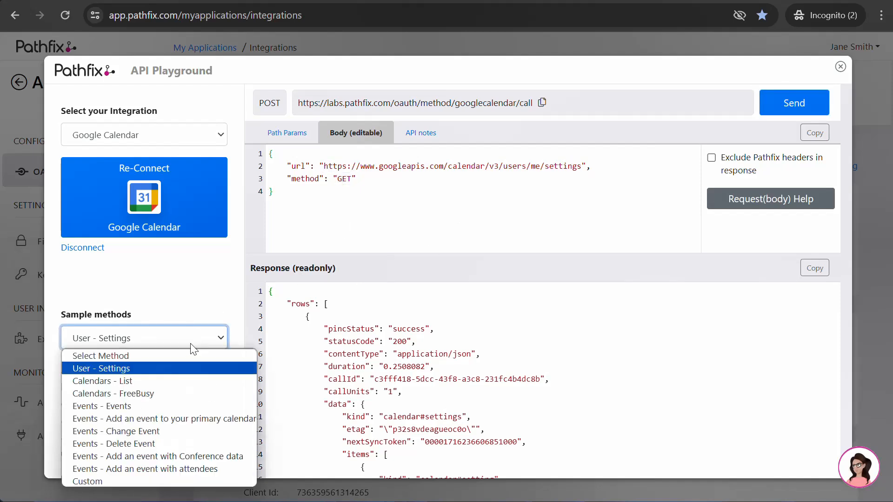
click(180, 384)
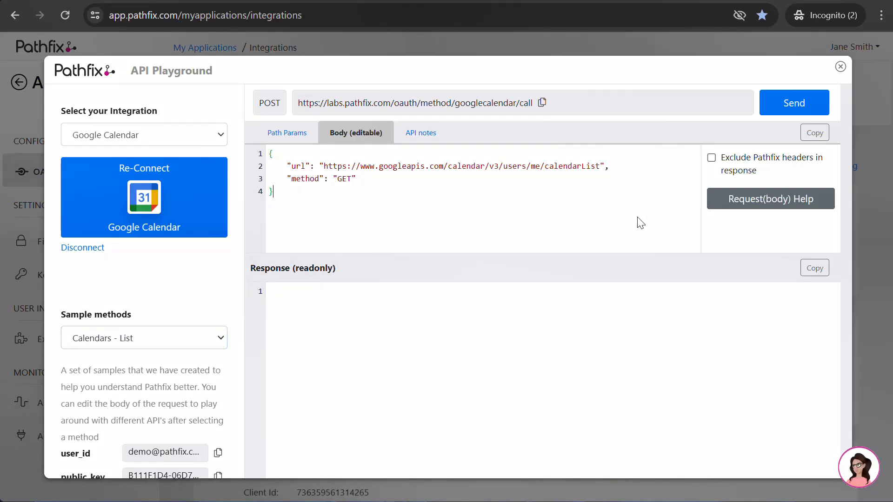
click(798, 109)
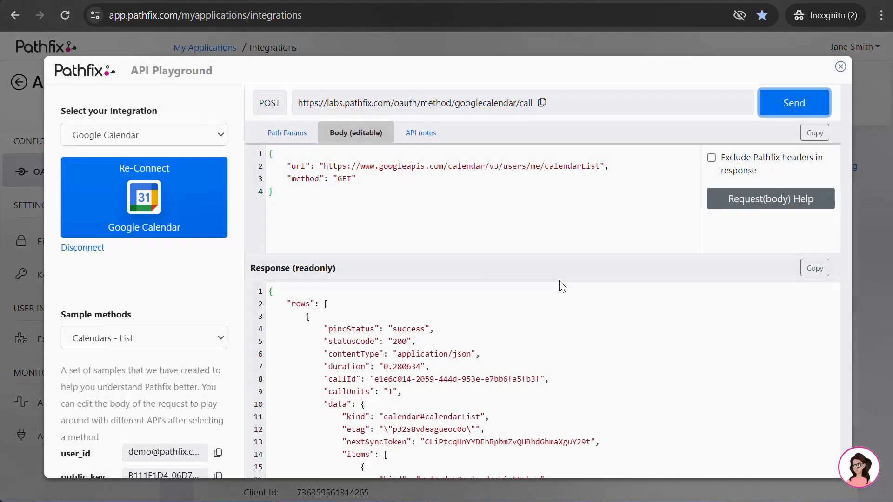
scroll(568, 339, down, 10)
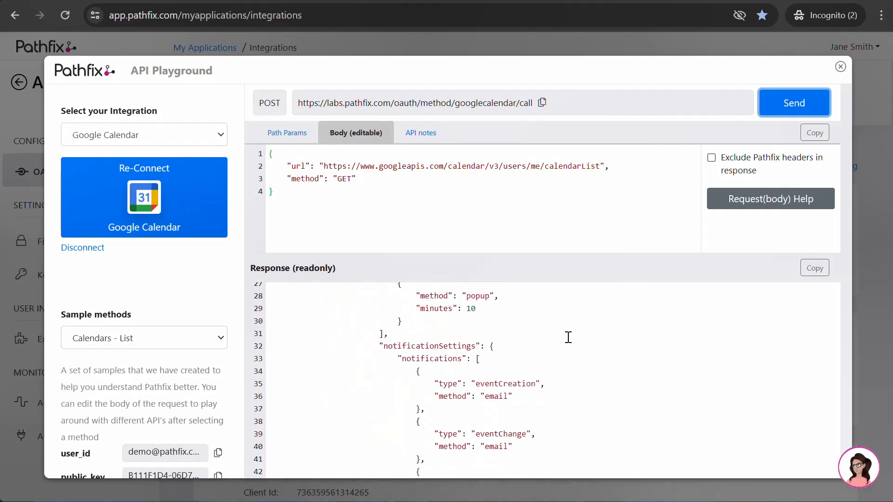
scroll(569, 338, up, 10)
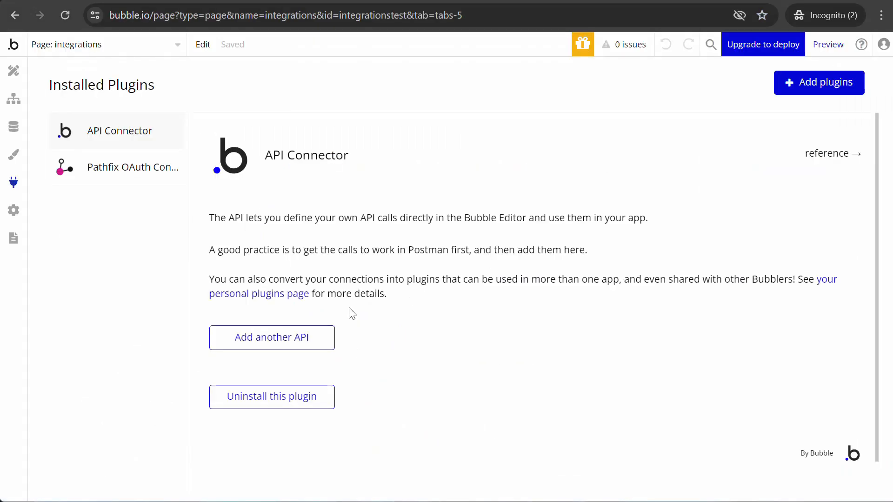
Step: Add a new API named 'Google Calendar' using Private key in URL authentication
click(309, 336)
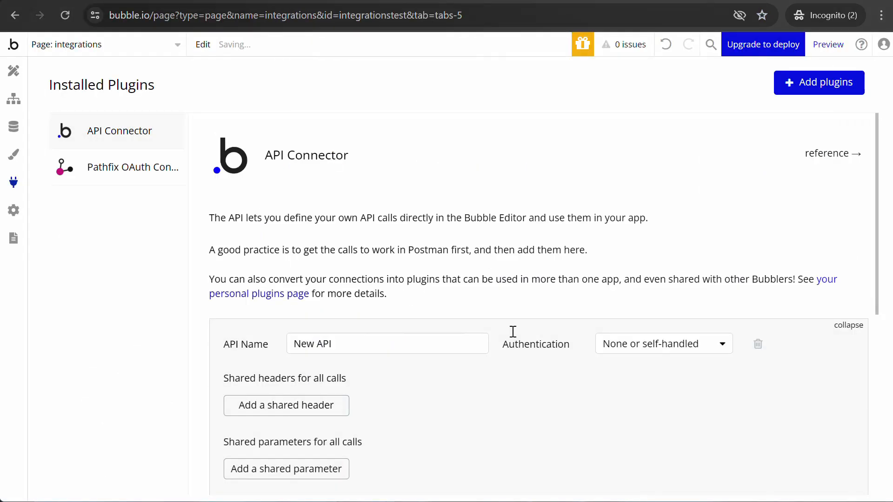
click(362, 349)
drag(362, 349, 283, 347)
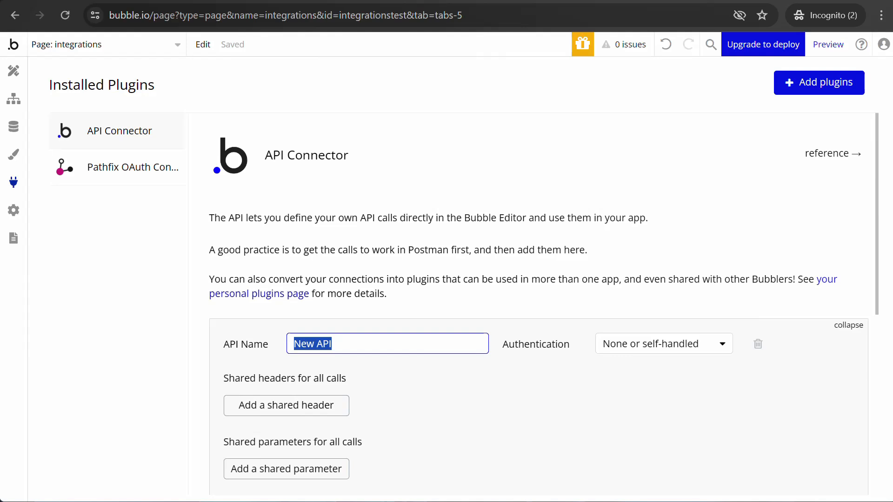
text(Google)
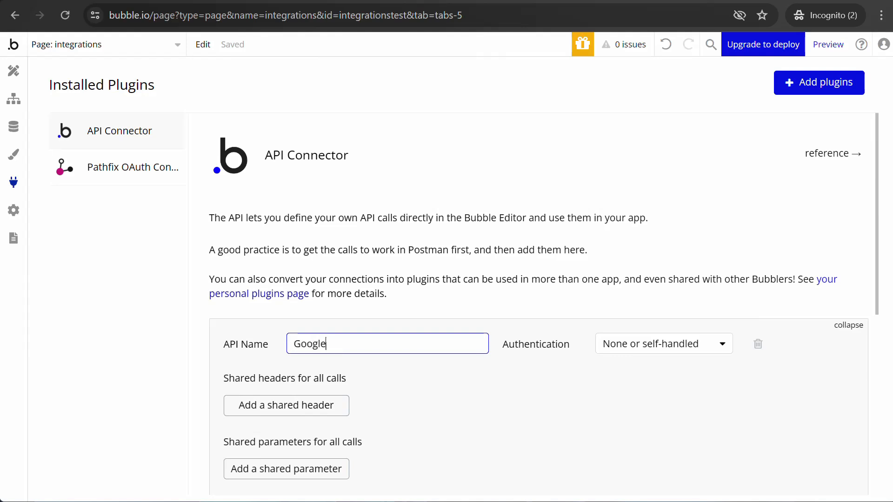
text( Calendar)
click(709, 347)
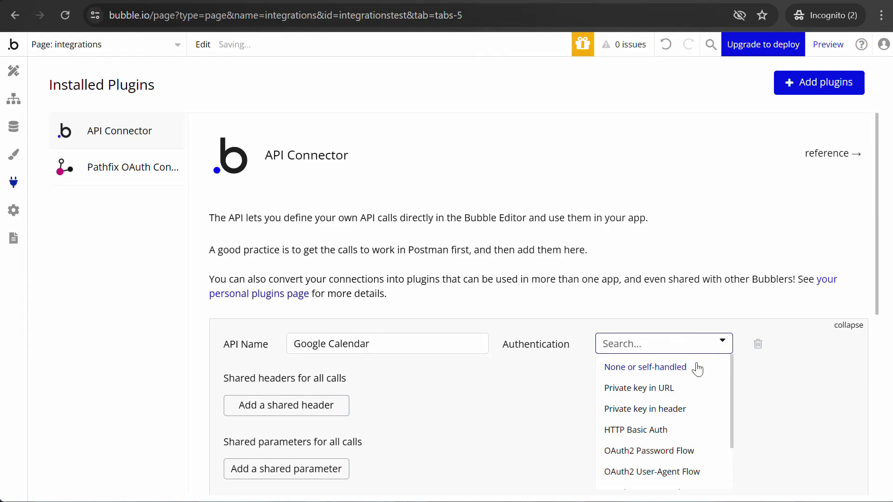
click(680, 390)
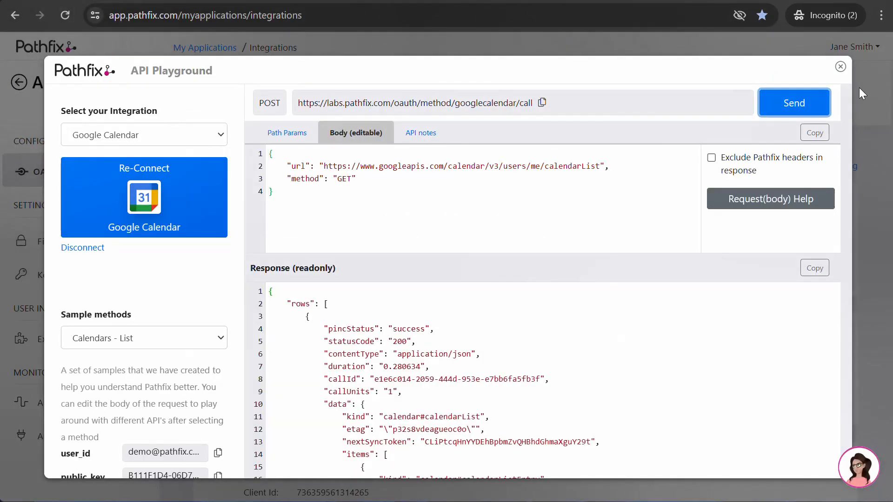
Step: Copy the AppDemo application's private key from the Pathfix Keys page
click(842, 67)
click(110, 276)
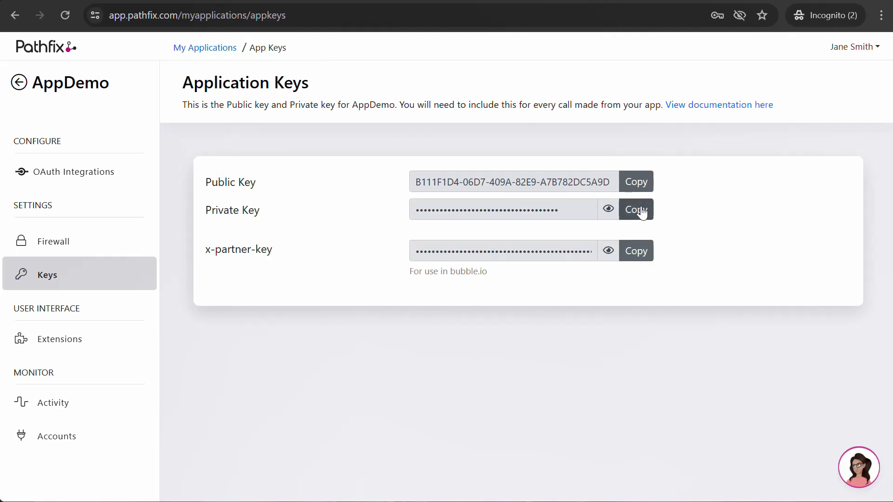
click(639, 212)
Step: Paste the Pathfix private key into the Google Calendar API's Key value field
click(395, 1)
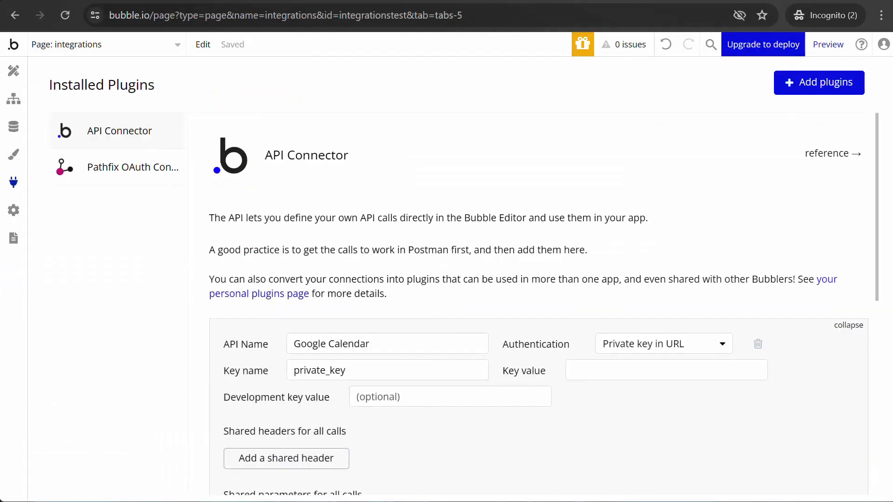
click(608, 370)
key(ctrl+v)
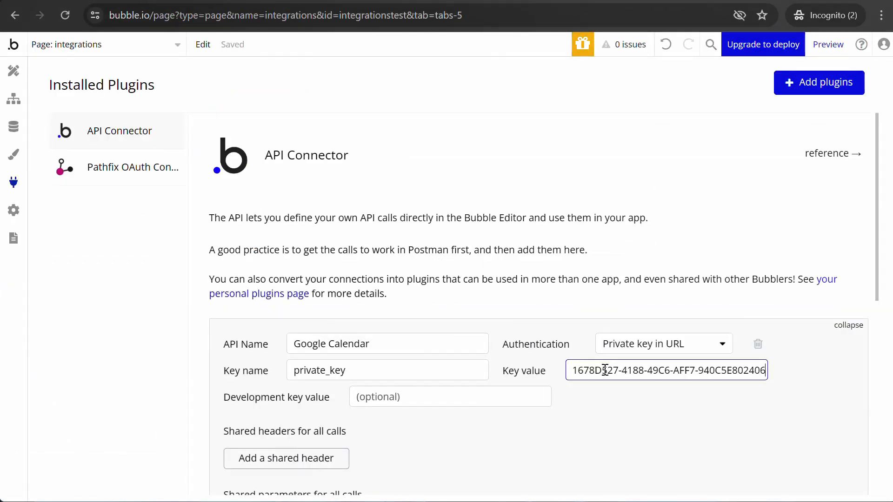
click(597, 416)
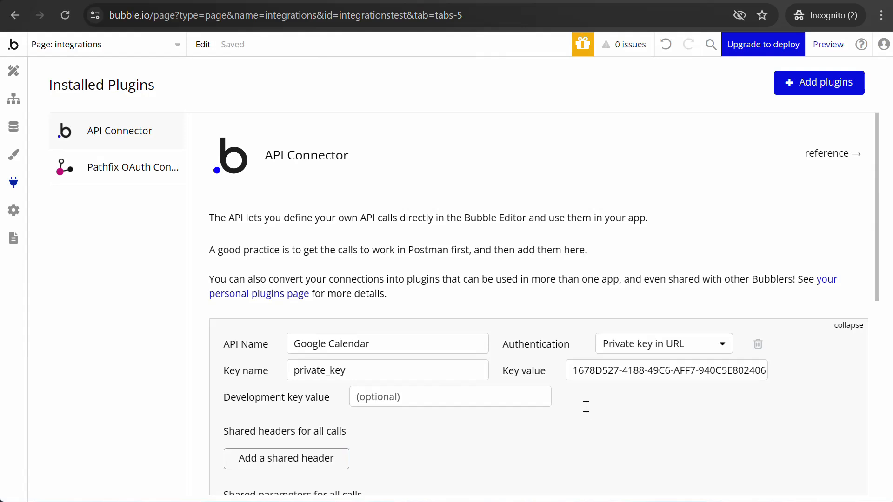
scroll(585, 406, down, 2)
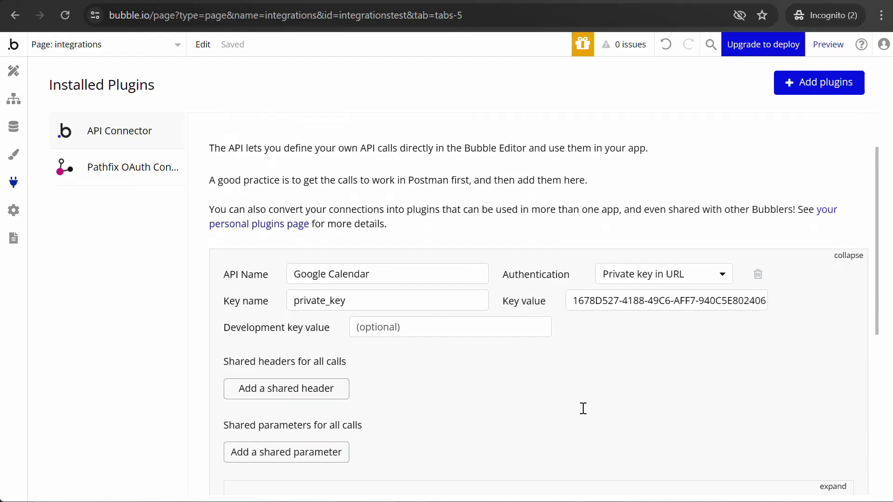
scroll(584, 409, down, 4)
Step: Rename the call to 'Get List of Calendar (Google)' and keep it used as Data
triple_click(343, 367)
scroll(780, 329, down, 1)
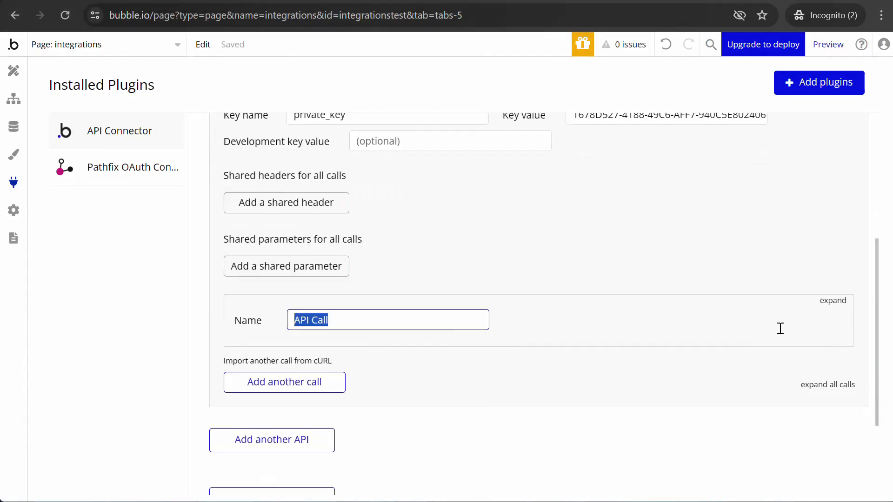
click(837, 302)
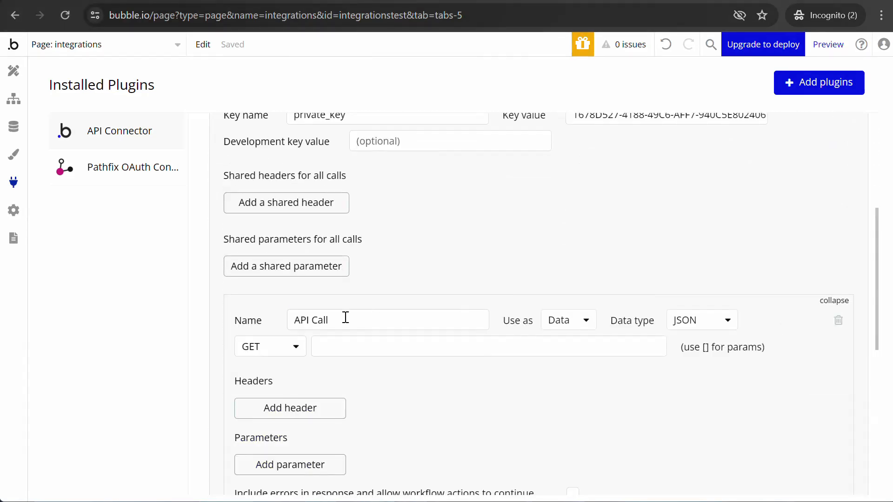
drag(345, 318, 277, 317)
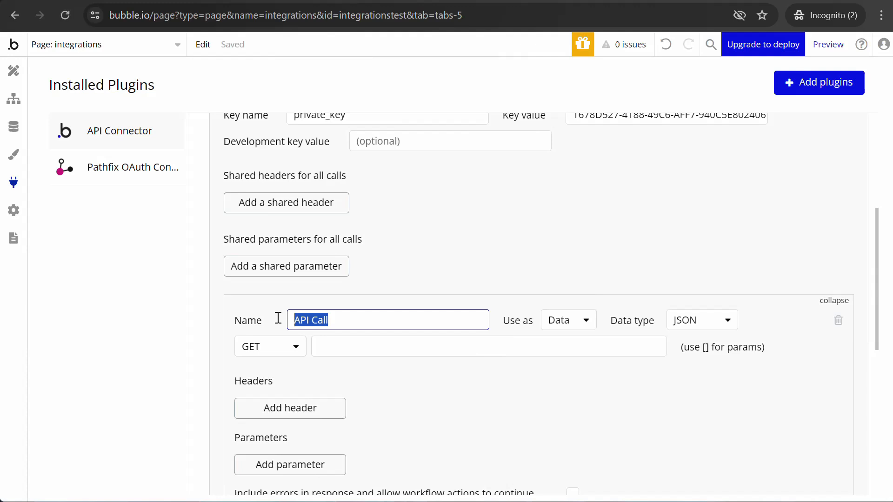
text(Get List of C)
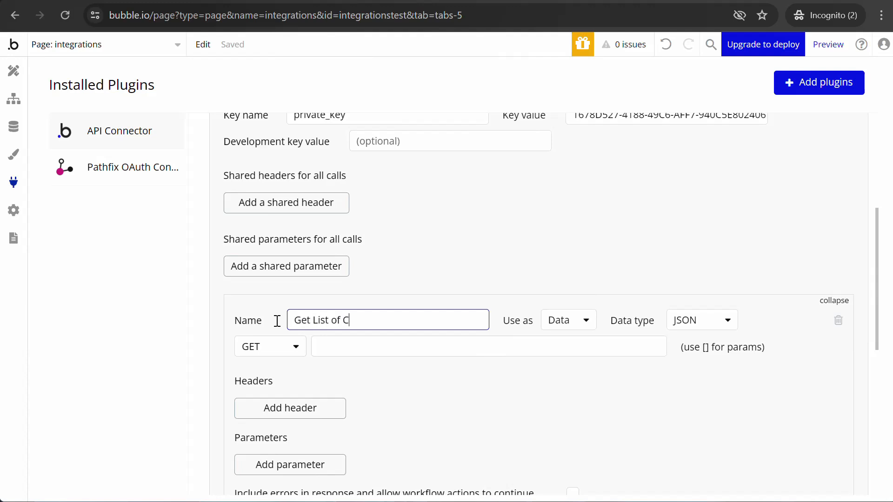
text(alendar (Google)
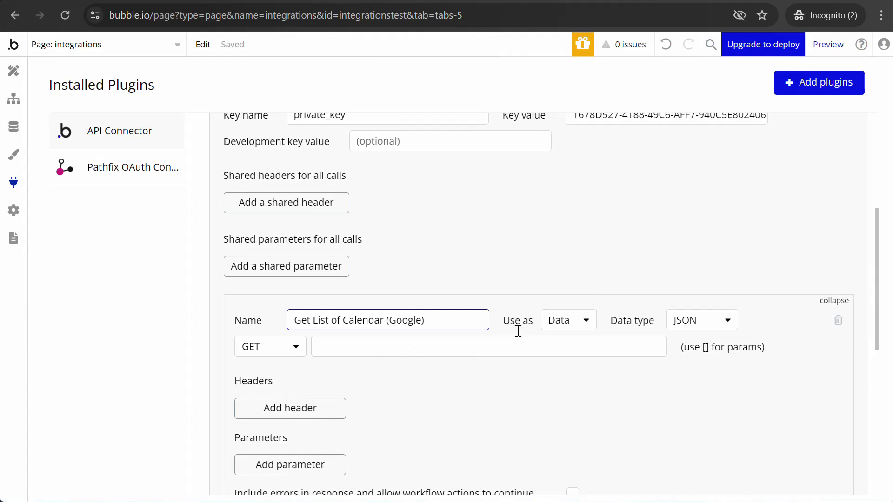
click(578, 321)
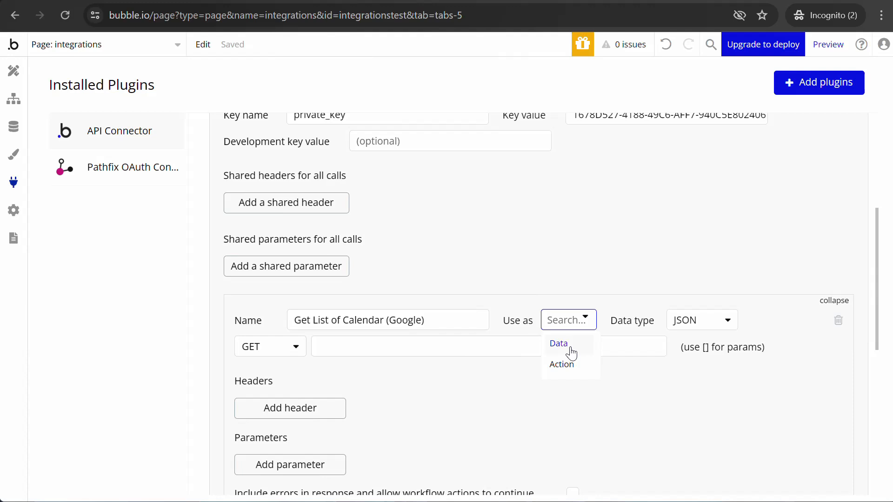
click(571, 353)
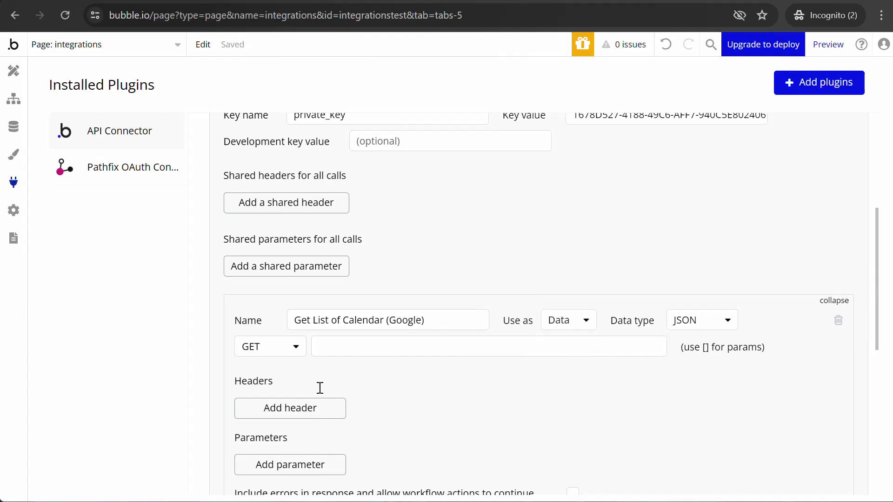
Step: Set the call method to POST and copy the Pathfix googlecalendar call URL
click(294, 357)
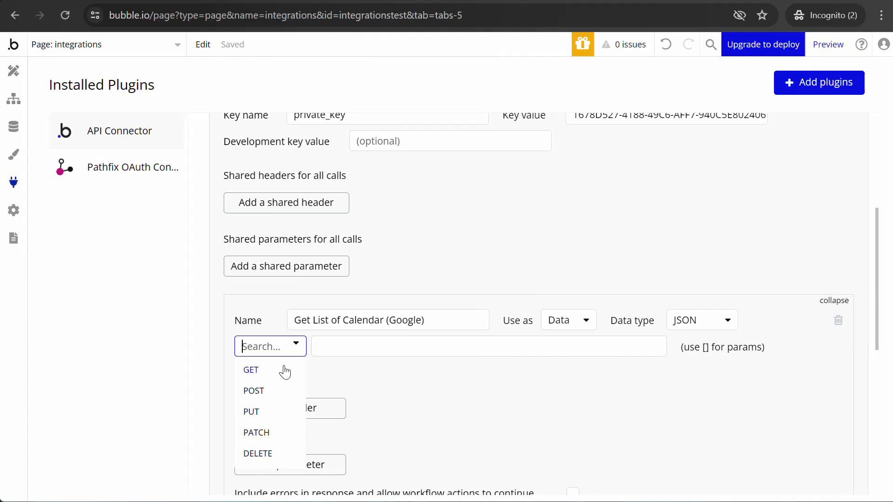
click(279, 393)
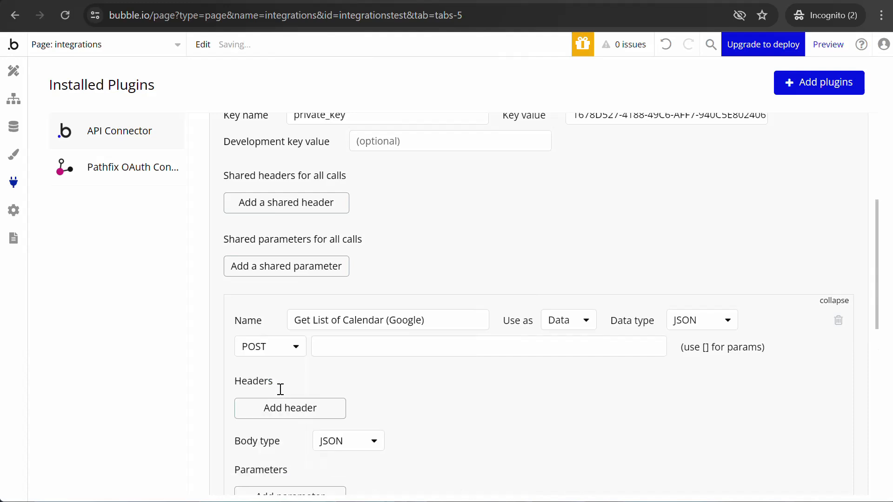
click(382, 346)
click(186, 1)
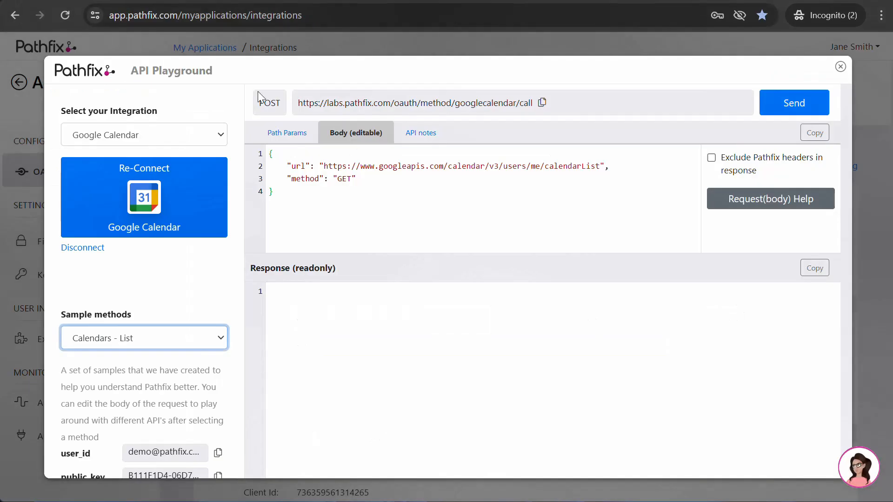
click(541, 102)
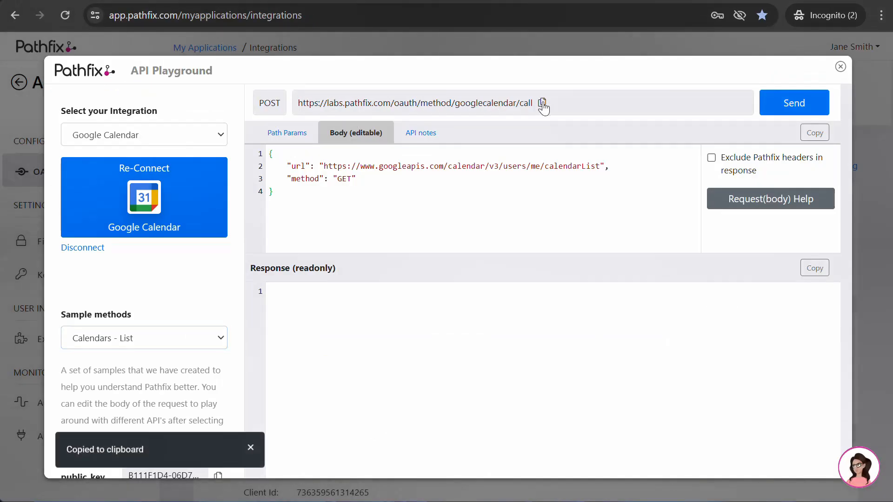
click(390, 2)
click(545, 344)
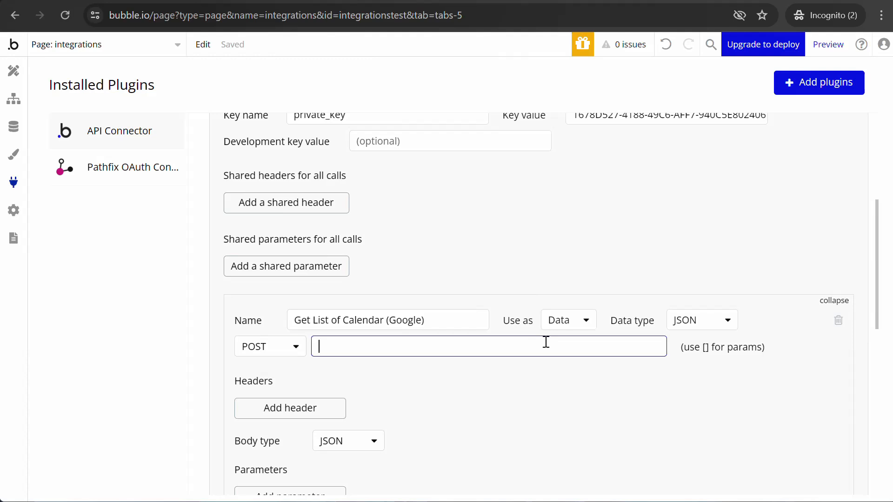
key(ctrl+v)
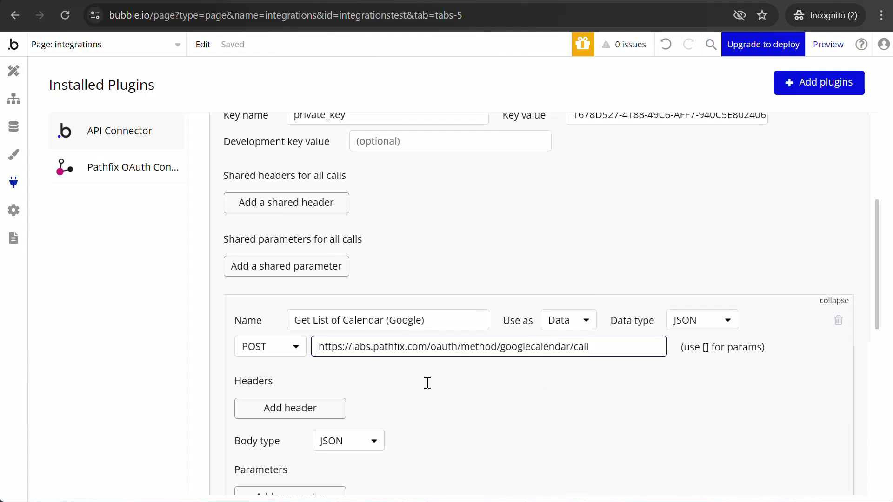
scroll(427, 383, down, 2)
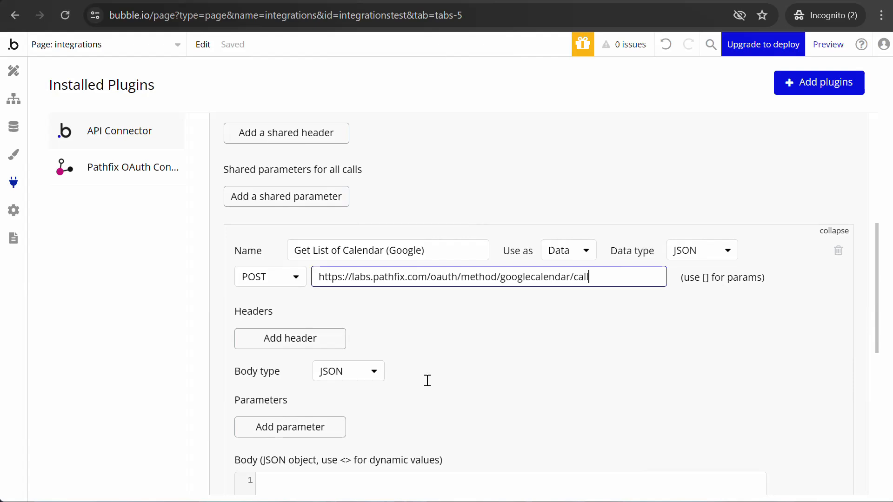
double_click(549, 278)
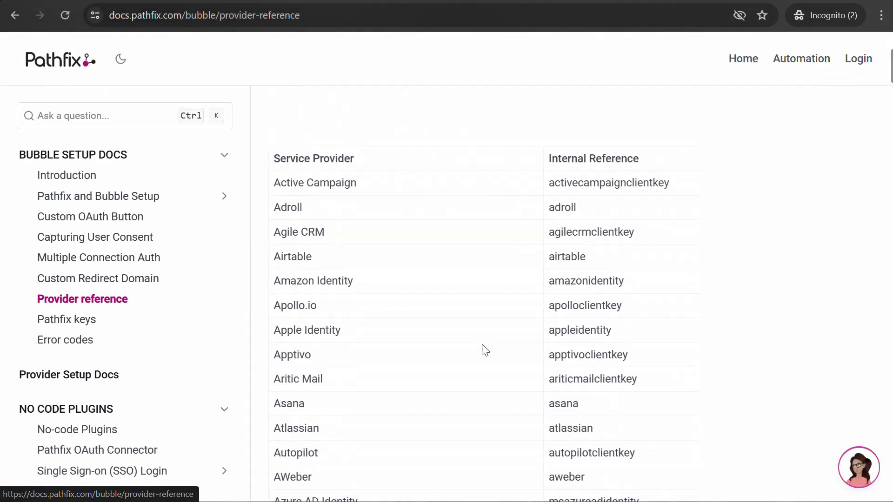
scroll(576, 222, up, 3)
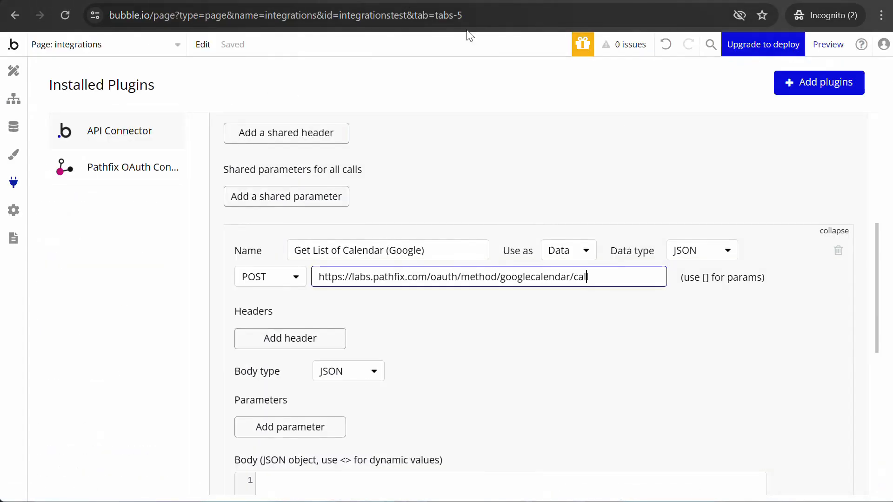
scroll(470, 346, down, 2)
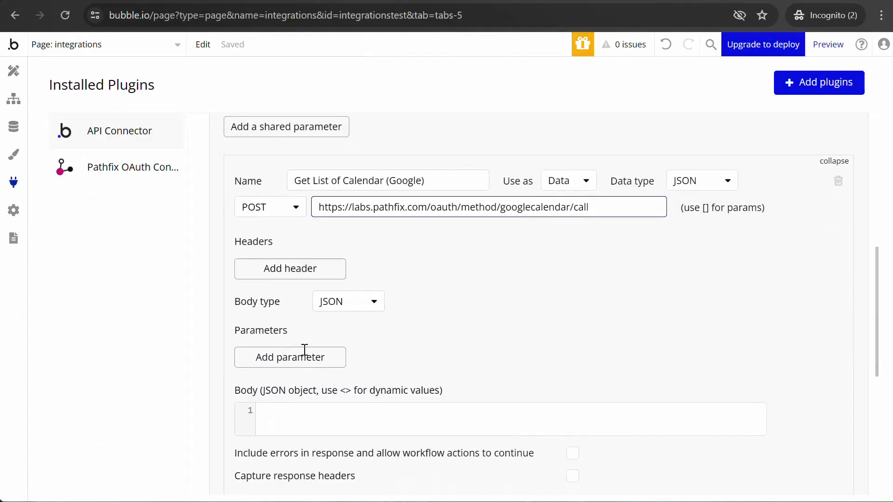
Step: Add a public_key parameter holding the copied Pathfix public key, then another parameter row
click(302, 360)
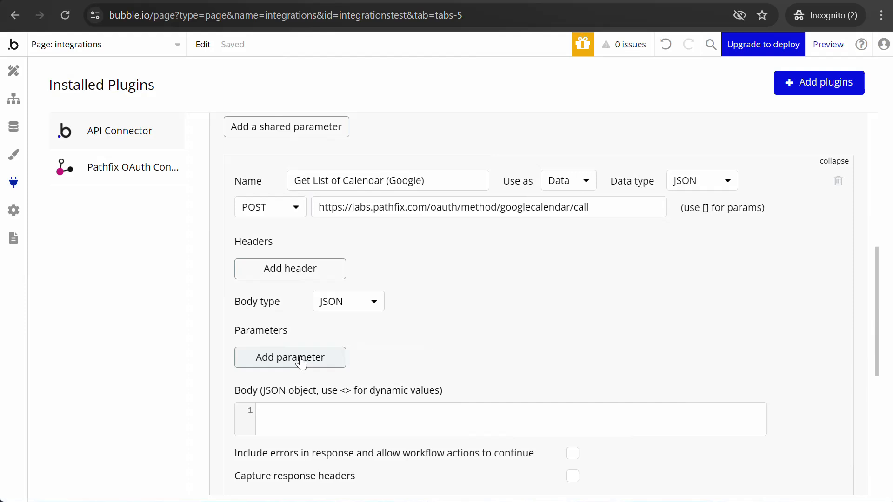
click(302, 353)
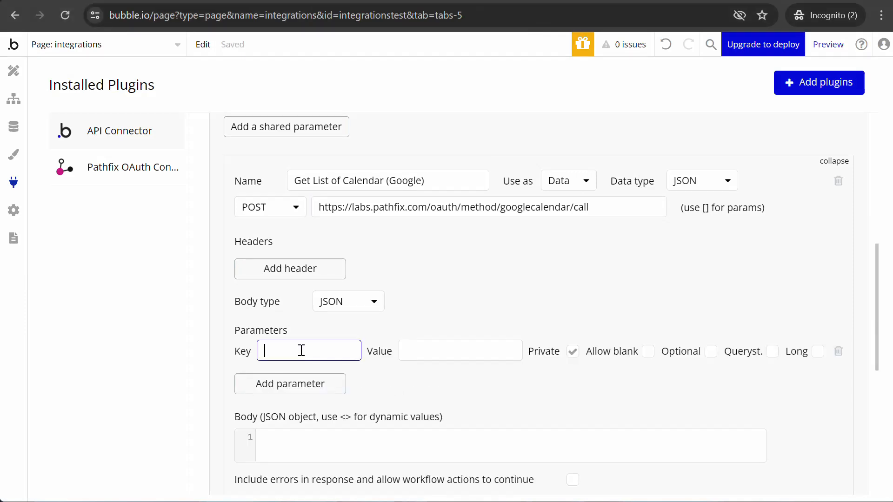
text(public_key)
click(469, 356)
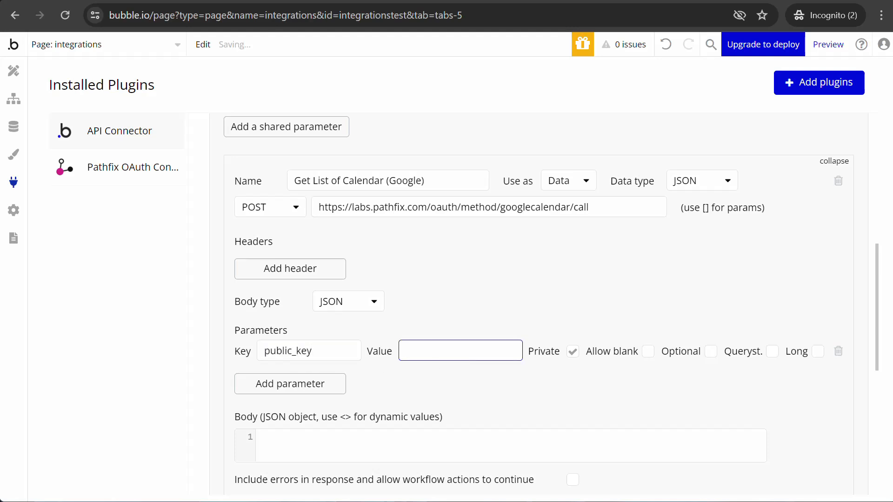
key(alt+Tab)
scroll(208, 439, down, 1)
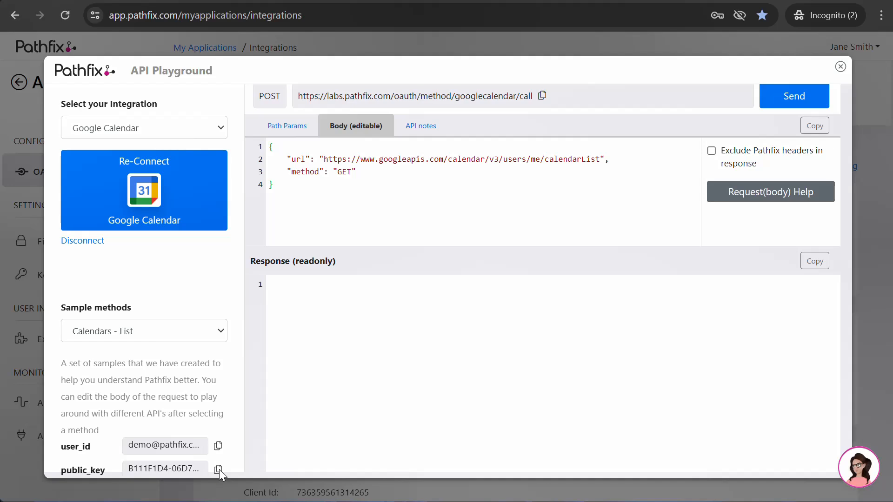
click(218, 469)
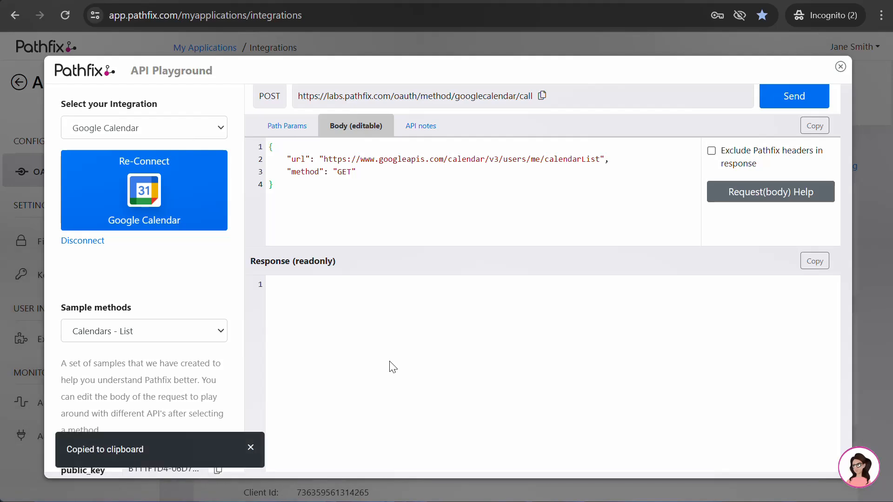
click(401, 1)
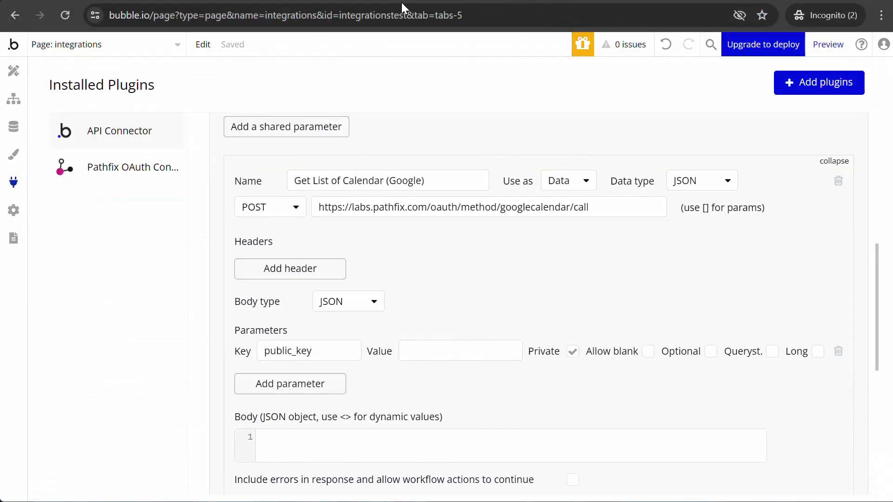
click(418, 357)
key(ctrl+v)
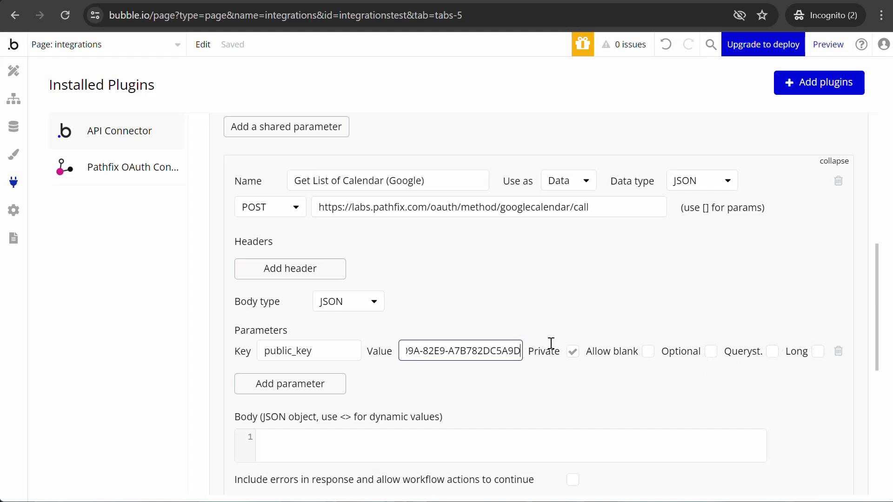
click(772, 359)
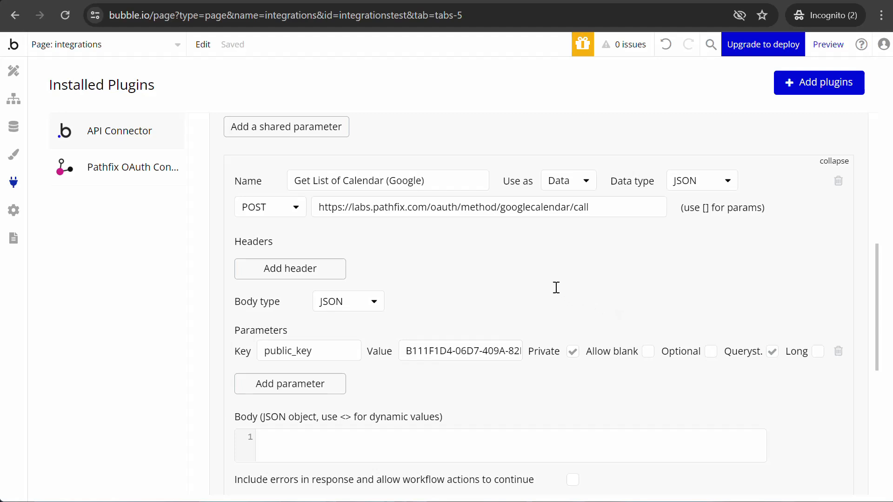
click(308, 388)
Step: Add a non-private user_id query-string parameter whose value is the demo user's e-mail
text(u)
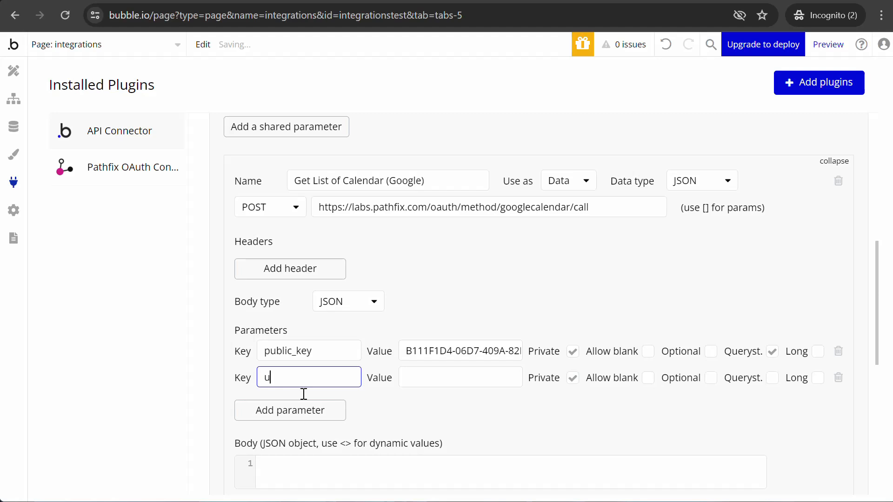
text(ser_id)
click(481, 378)
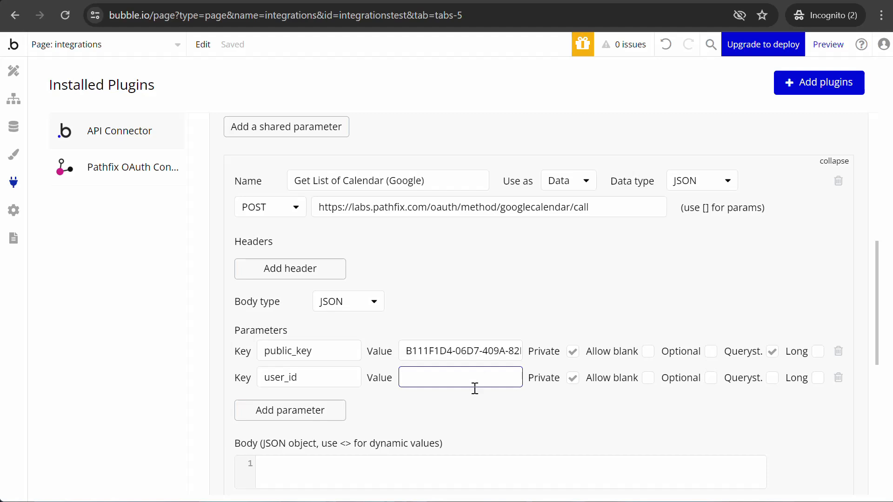
click(466, 442)
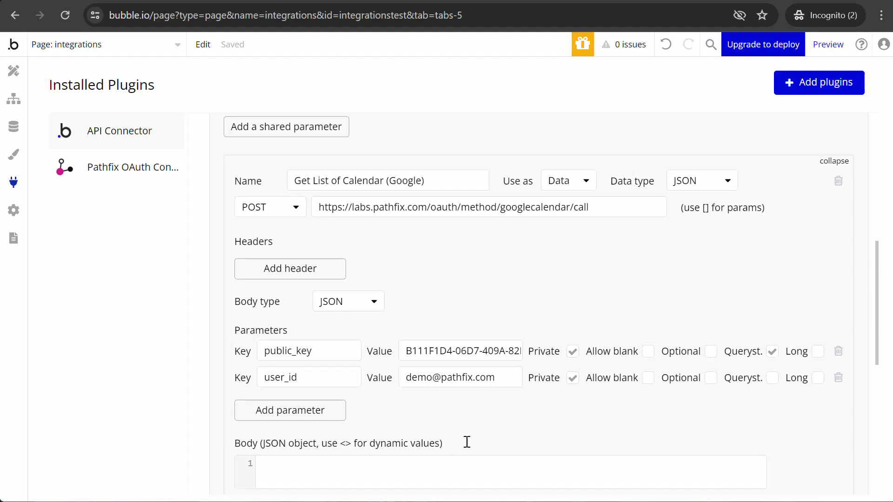
click(573, 379)
click(773, 379)
click(367, 477)
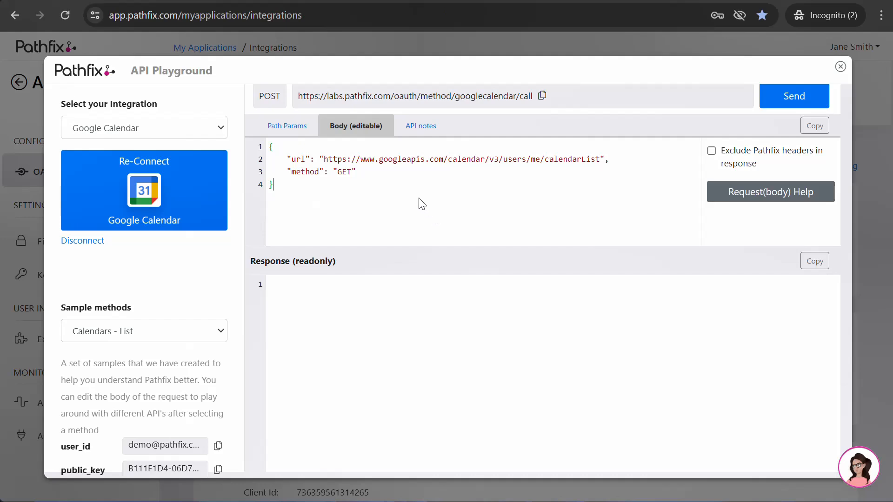
Step: Copy the playground's calendarList GET request body into the Bubble call's JSON body
click(422, 203)
key(ctrl+a)
click(538, 171)
click(812, 129)
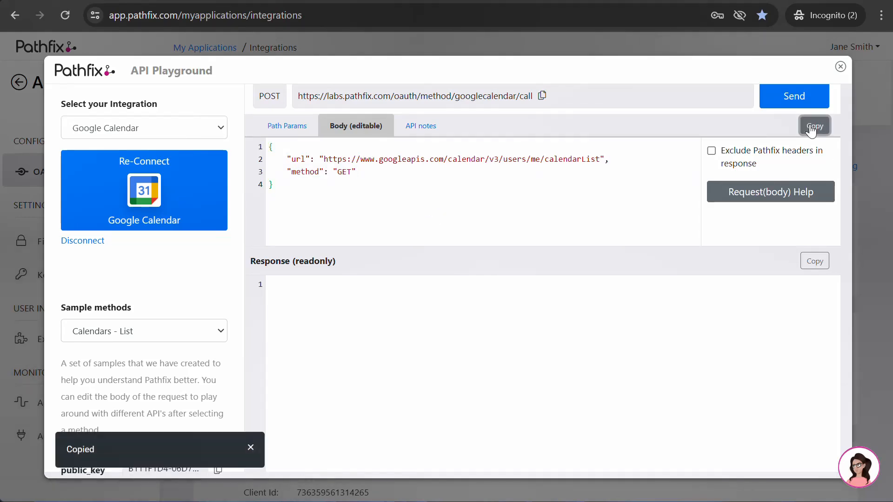
click(377, 1)
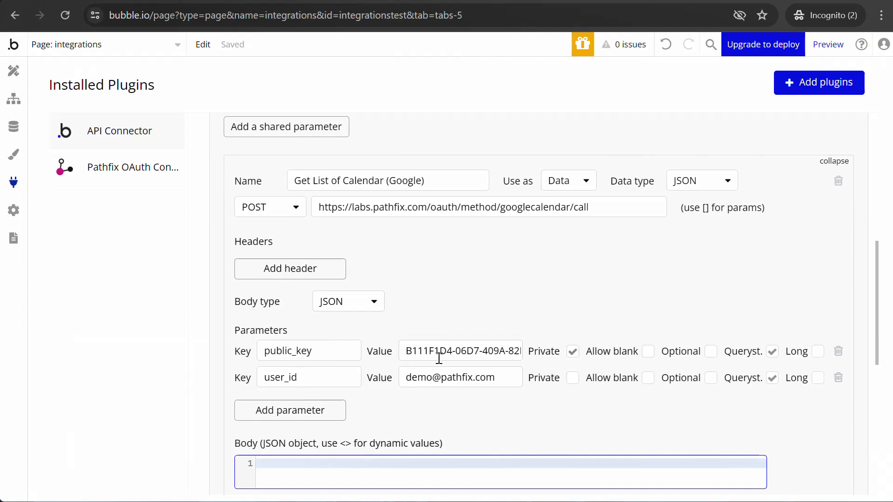
scroll(439, 358, down, 2)
key(ctrl+v)
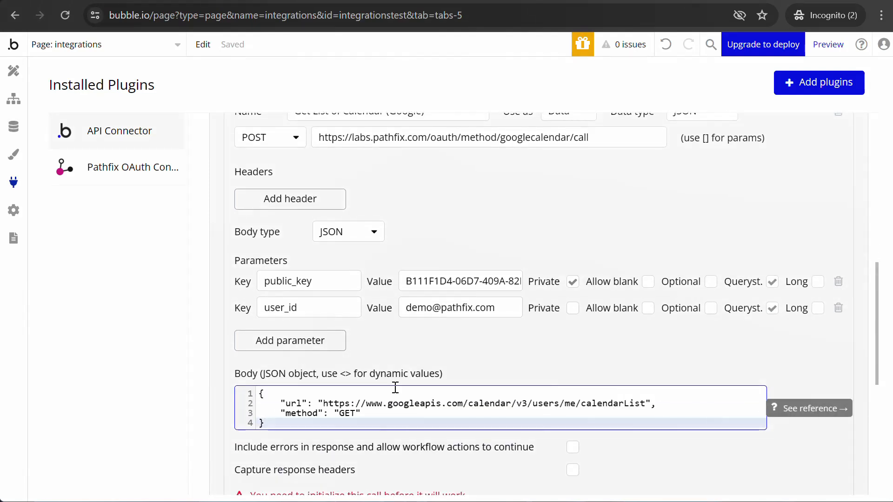
click(830, 437)
scroll(783, 399, down, 2)
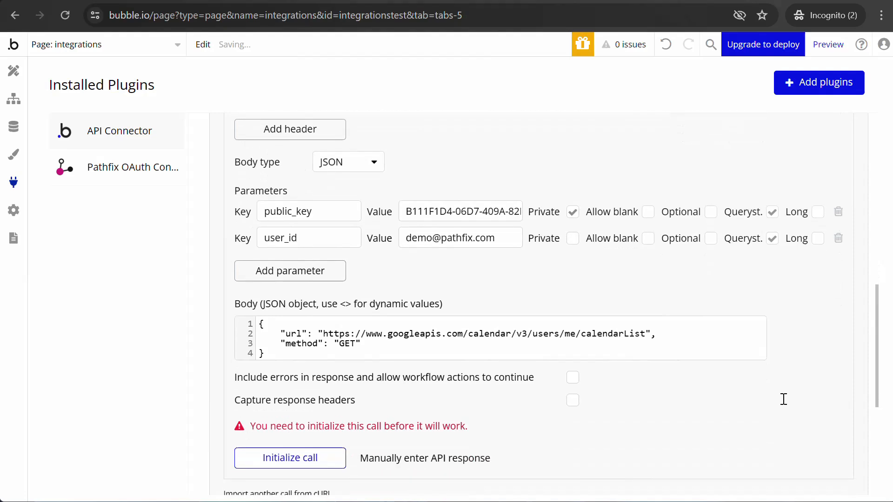
Step: Initialize the Get List of Calendar (Google) call, check the raw response, and save the returned fields
click(294, 459)
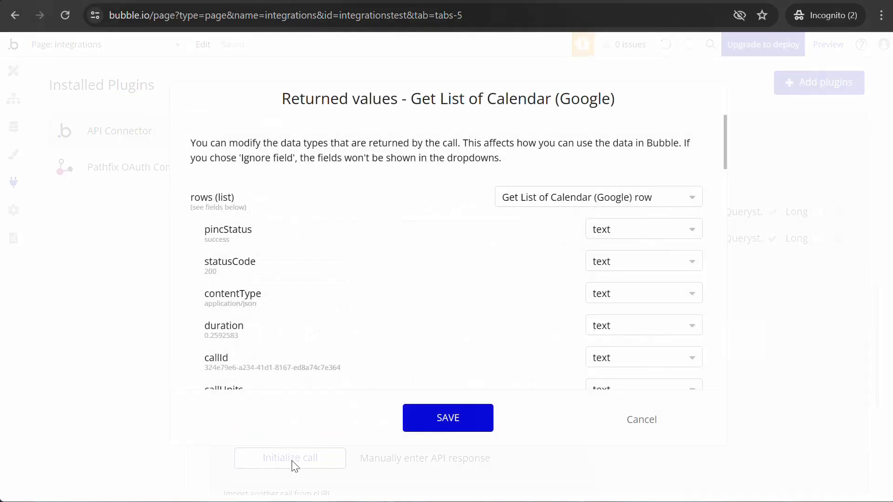
double_click(216, 239)
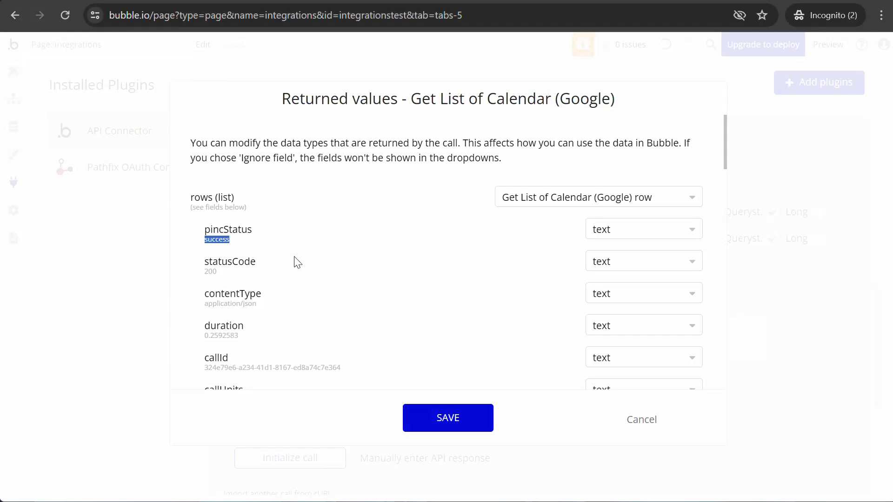
scroll(286, 254, down, 12)
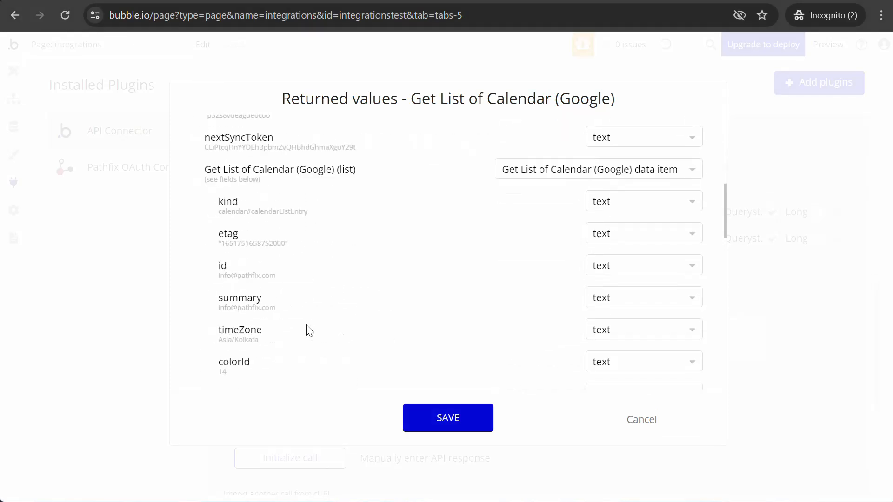
scroll(307, 327, down, 15)
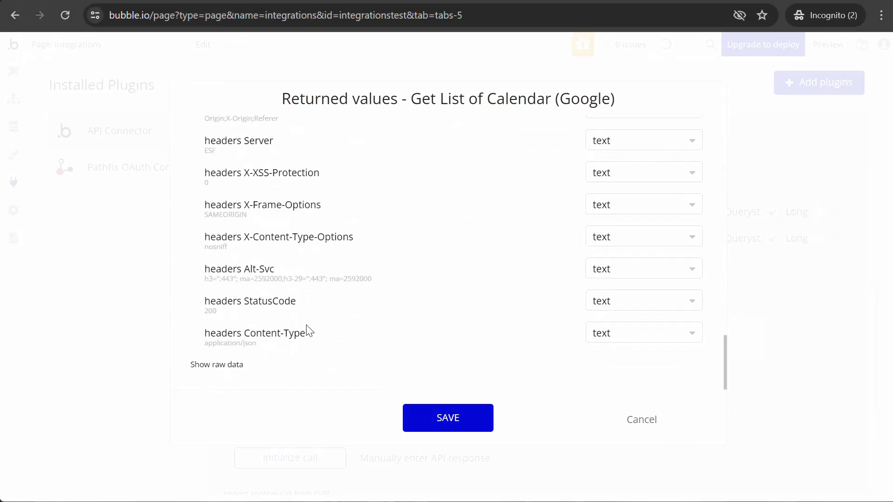
click(231, 365)
scroll(367, 353, down, 5)
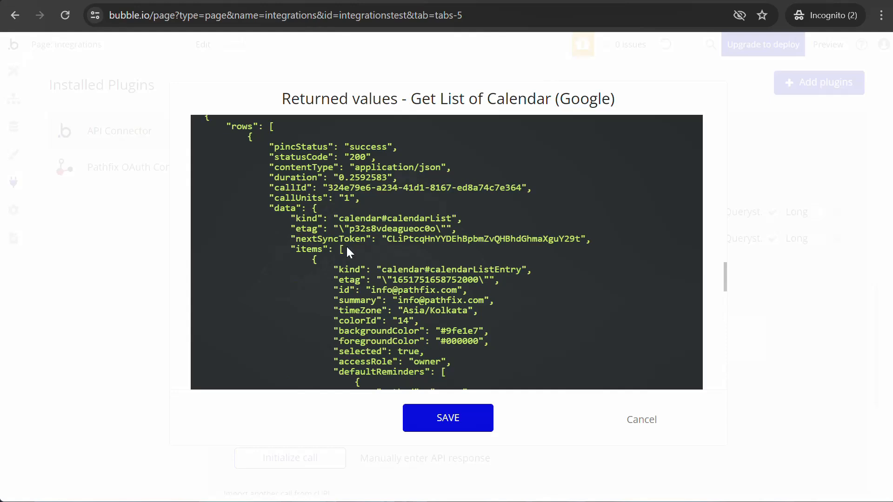
scroll(408, 295, up, 6)
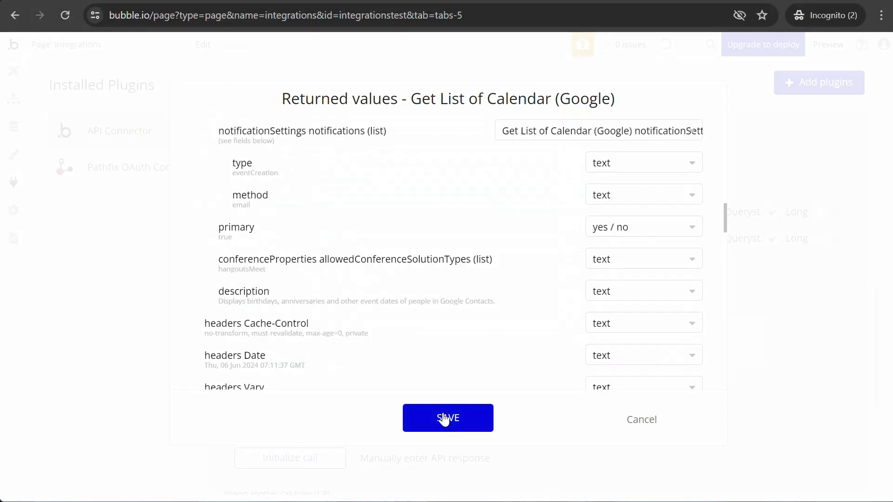
click(445, 419)
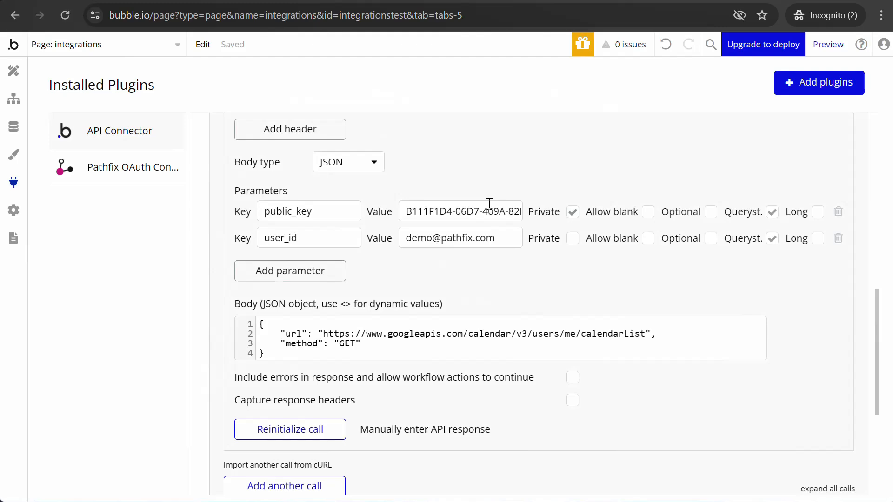
scroll(499, 289, up, 2)
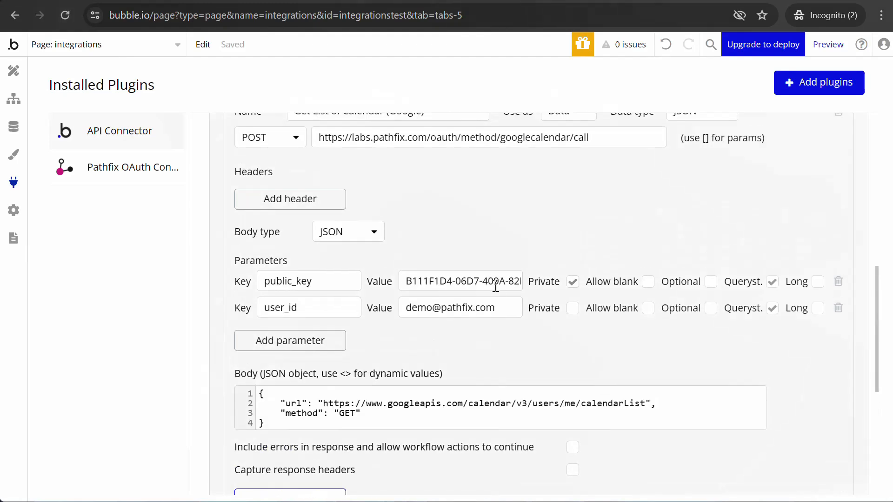
Step: Set the Text element's content to the Google Calendar list API call, with user_id as Current User's unique id
click(13, 71)
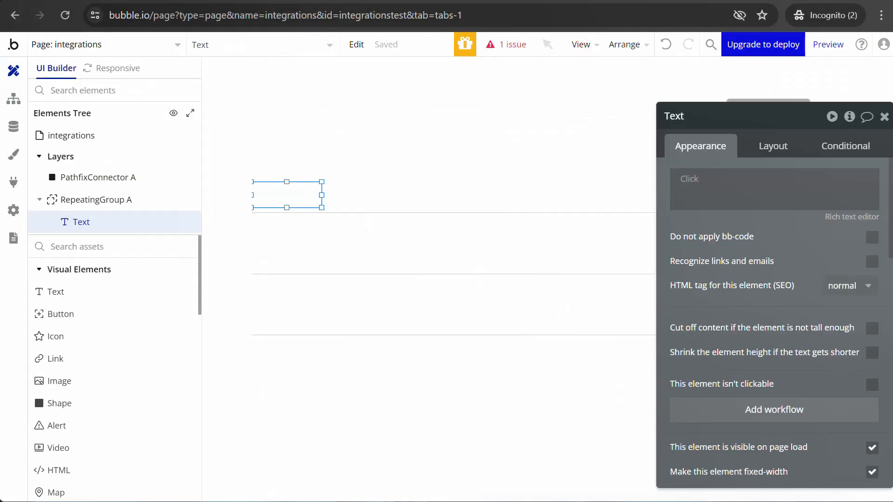
click(690, 181)
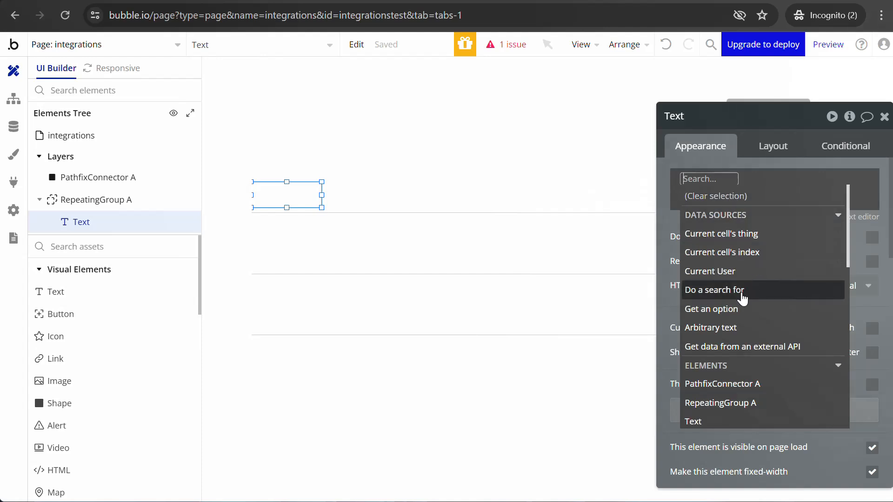
click(743, 347)
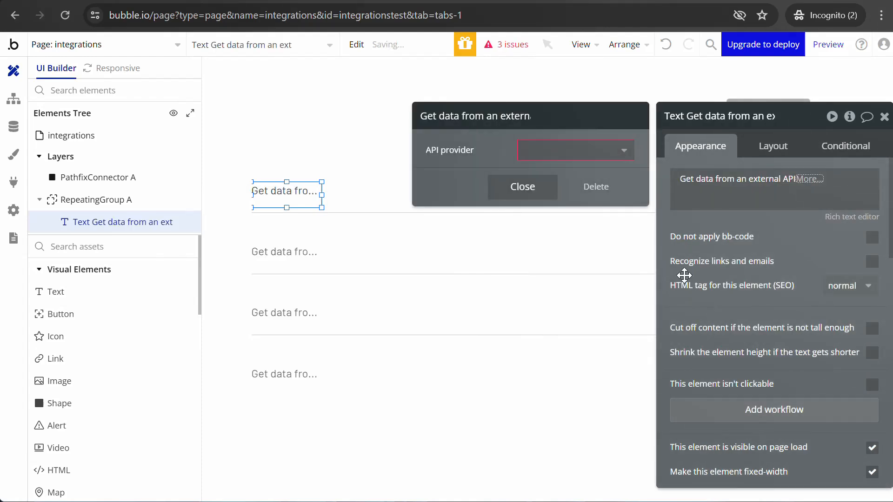
click(623, 151)
click(629, 176)
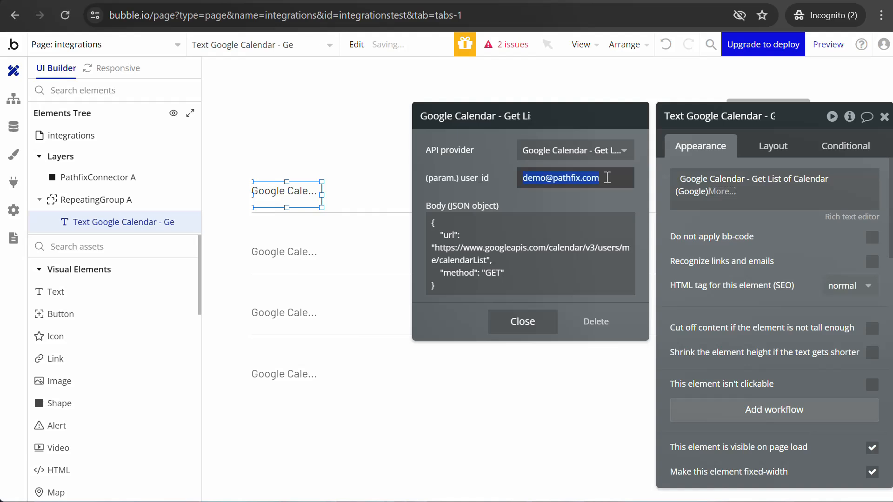
click(663, 179)
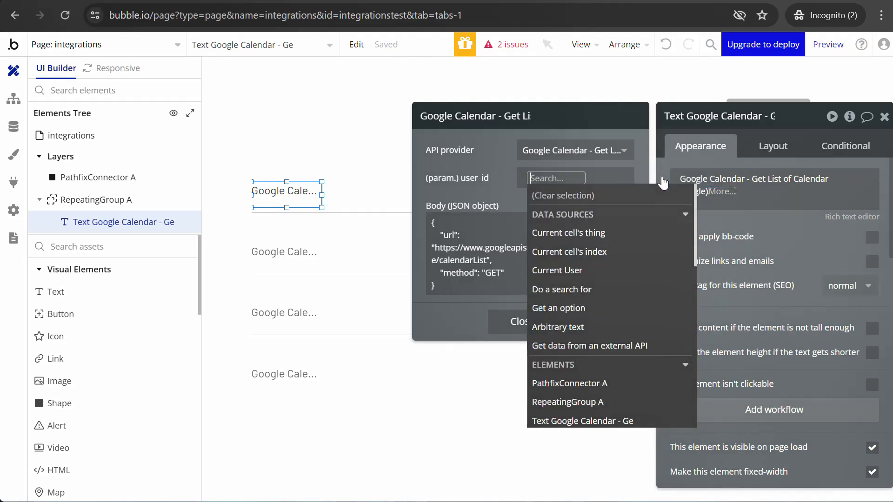
click(568, 270)
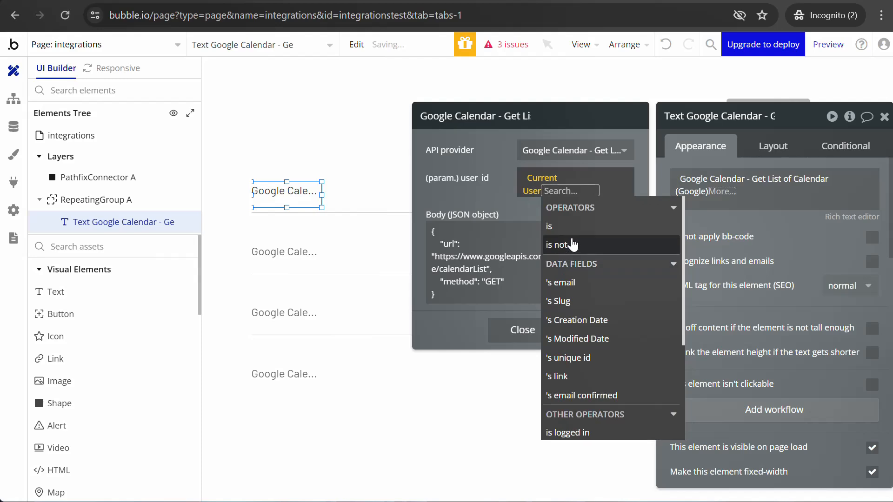
click(565, 358)
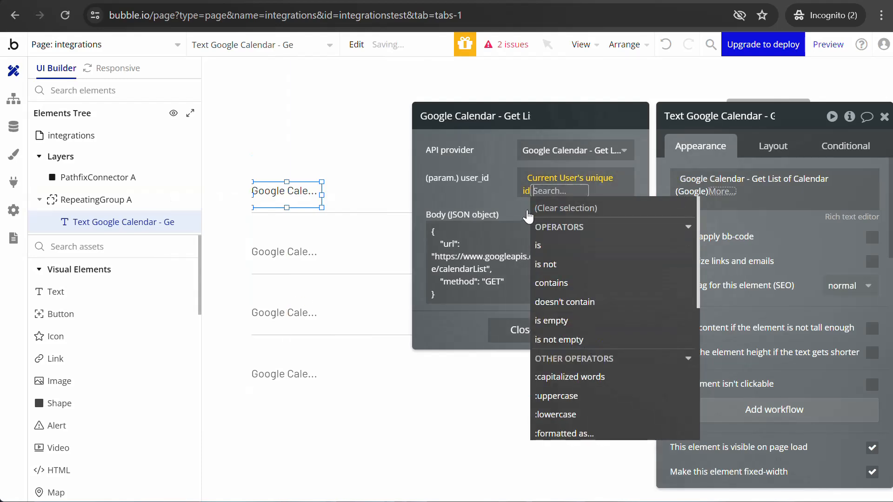
click(528, 216)
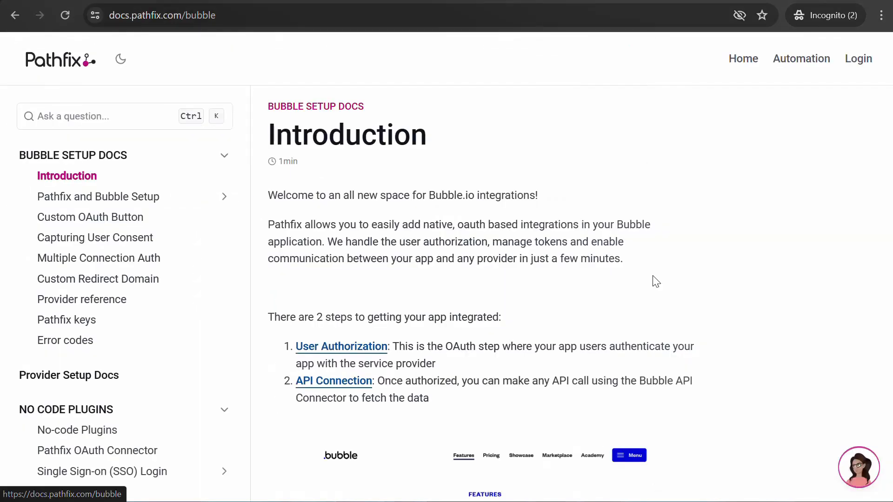